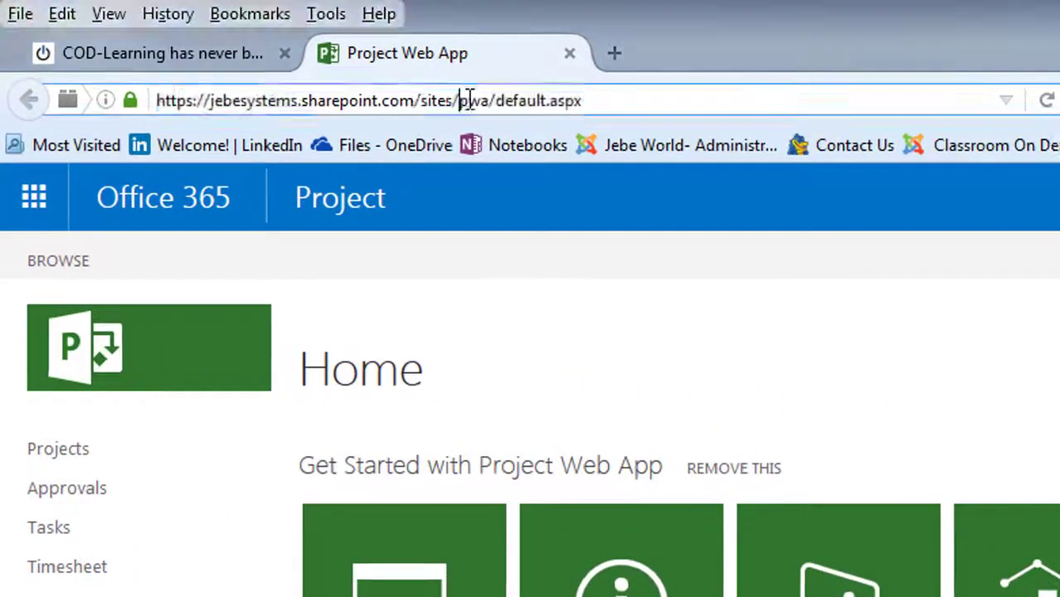
click(390, 82)
click(400, 82)
drag(491, 100, 153, 93)
key(ctrl+c)
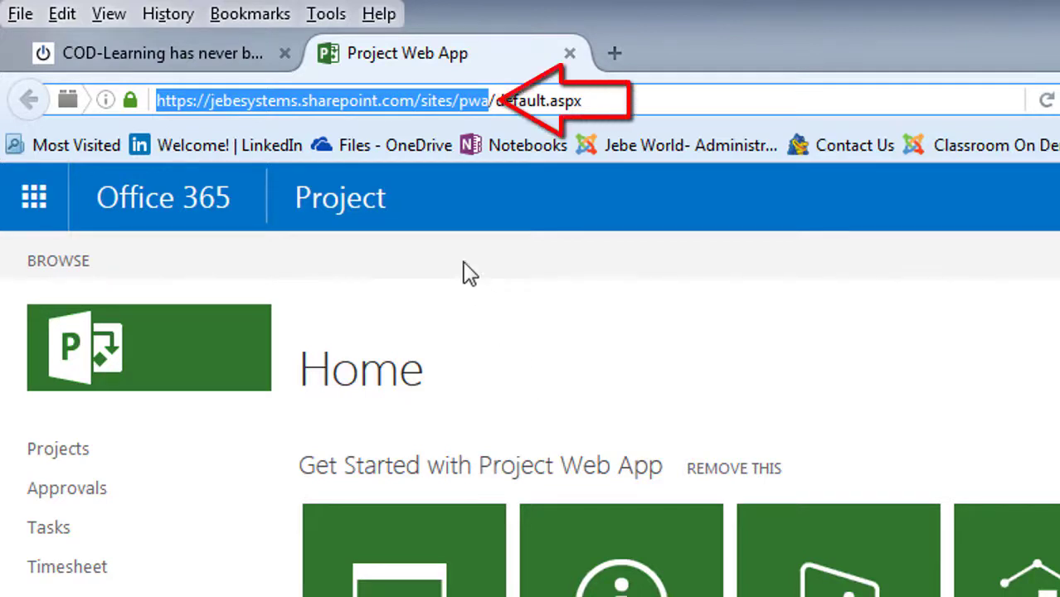
right_click(326, 106)
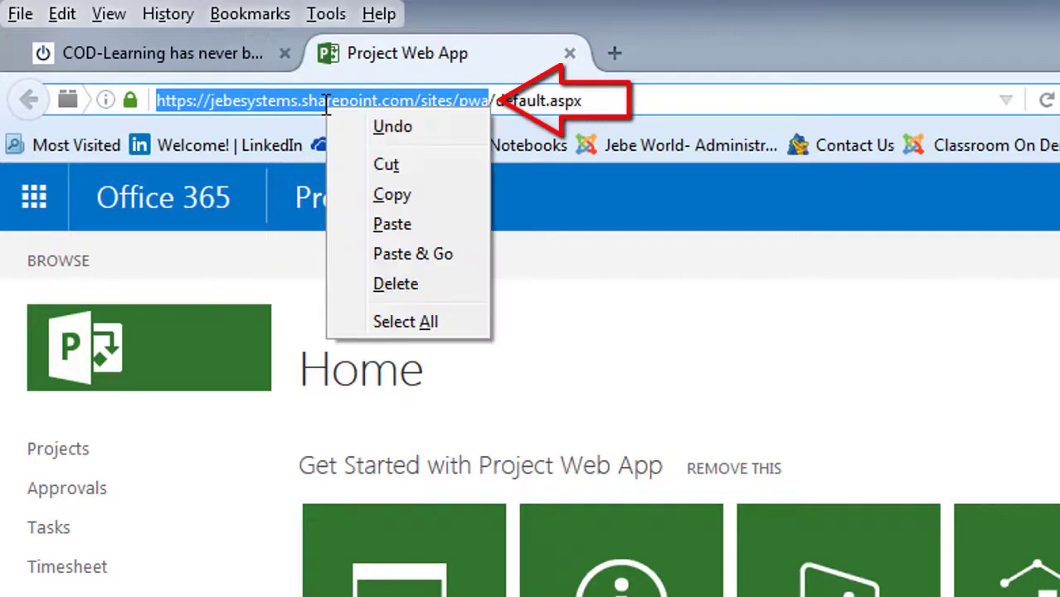
click(381, 194)
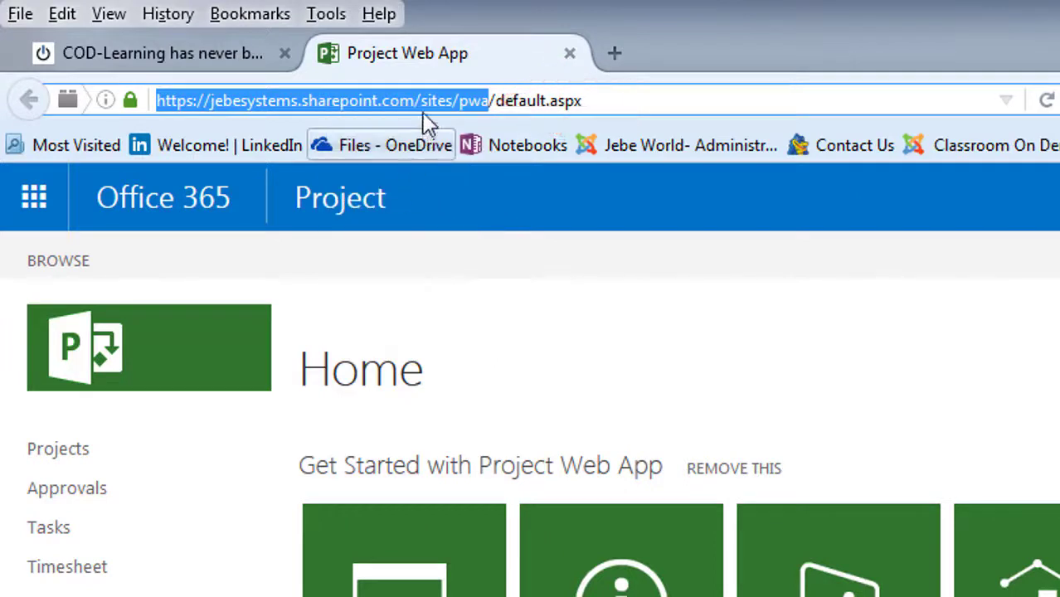
Switch from Project Web App to Power BI using the Office 365 app launcher
click(605, 408)
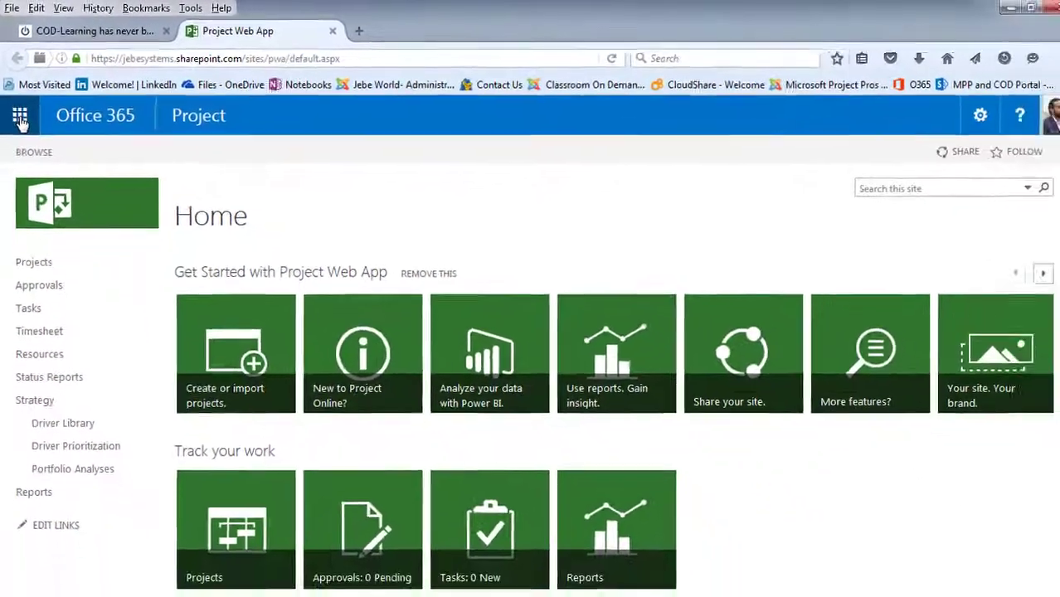
click(20, 119)
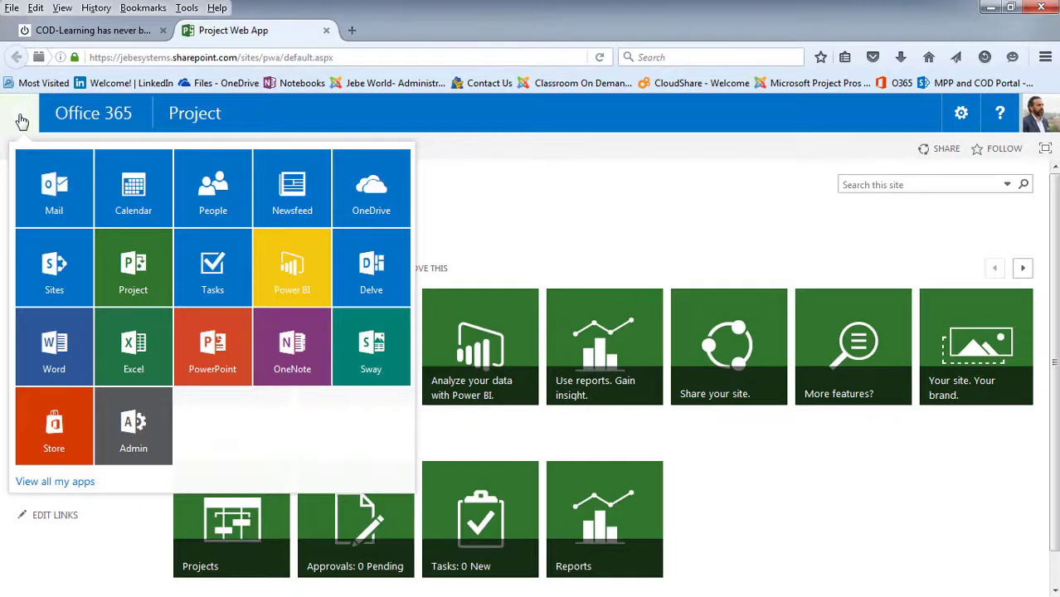
click(291, 269)
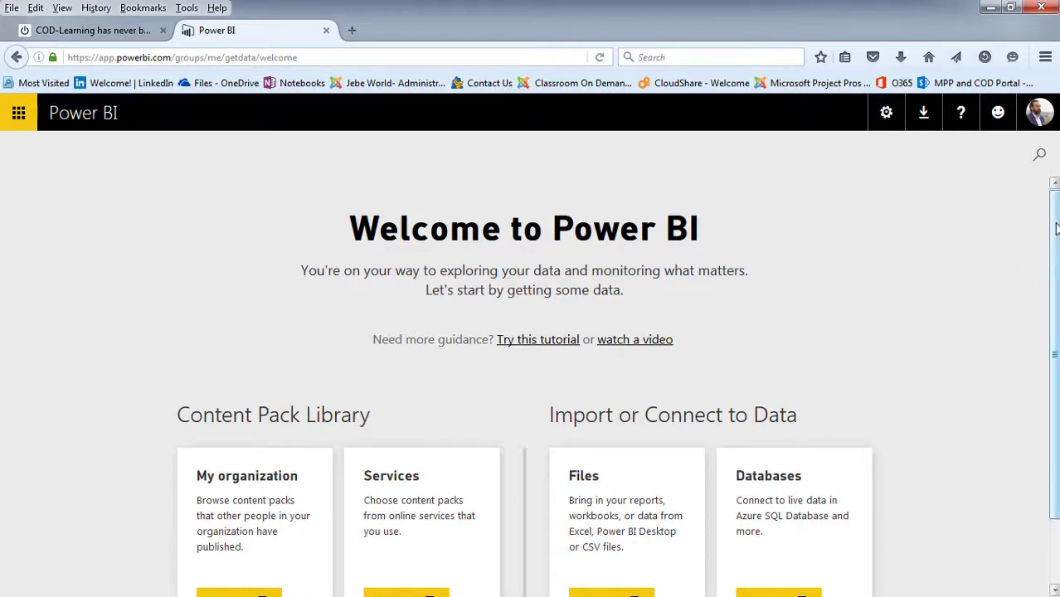
Scroll the welcome page and open the Services section of the Content Pack Library
drag(1054, 236, 1056, 297)
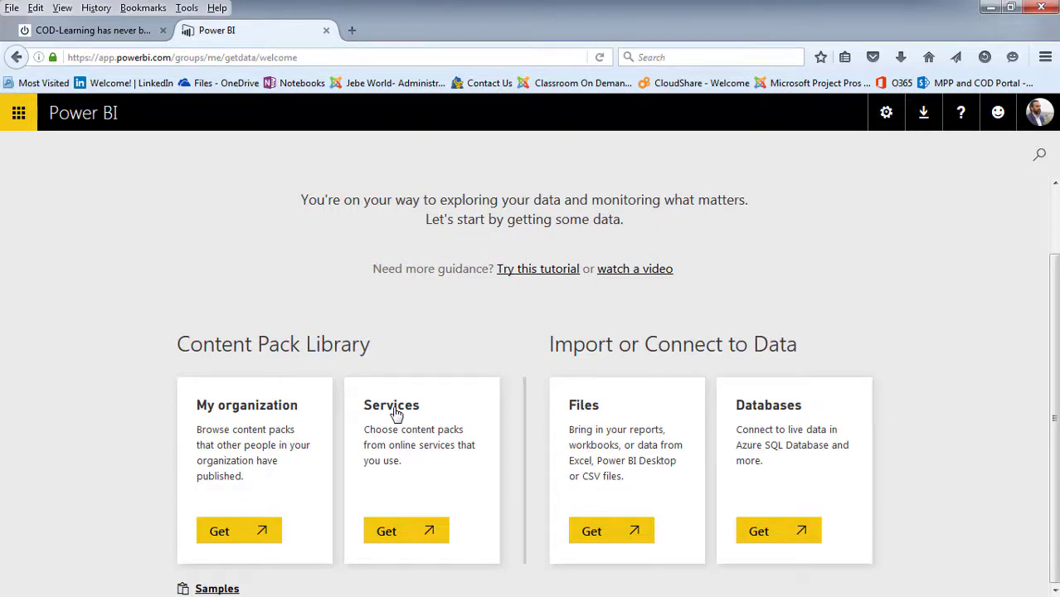
click(399, 533)
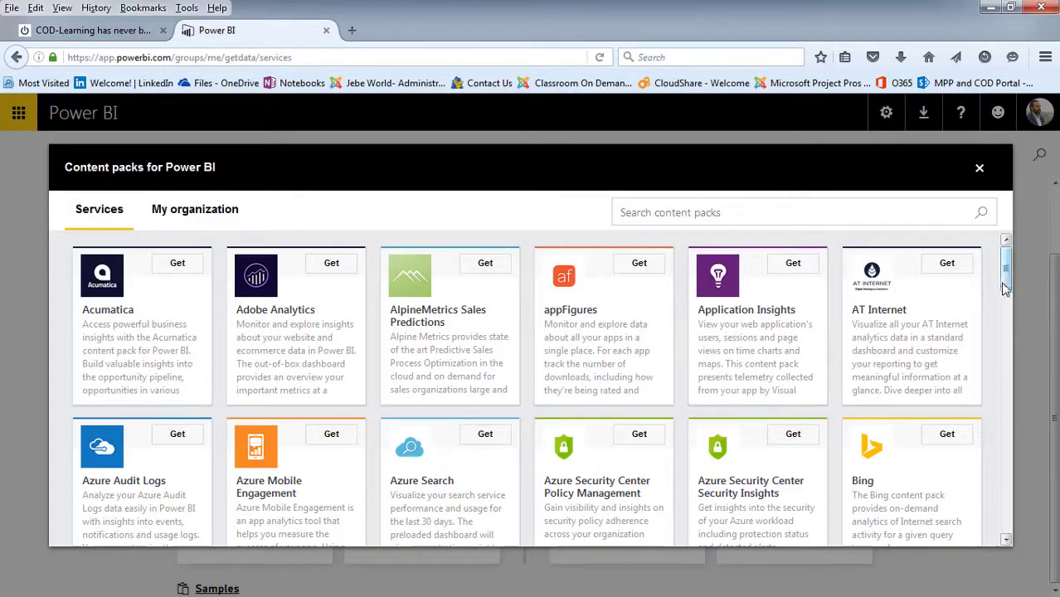
Choose the Microsoft Project Online content pack from the Services list
drag(1008, 278, 996, 454)
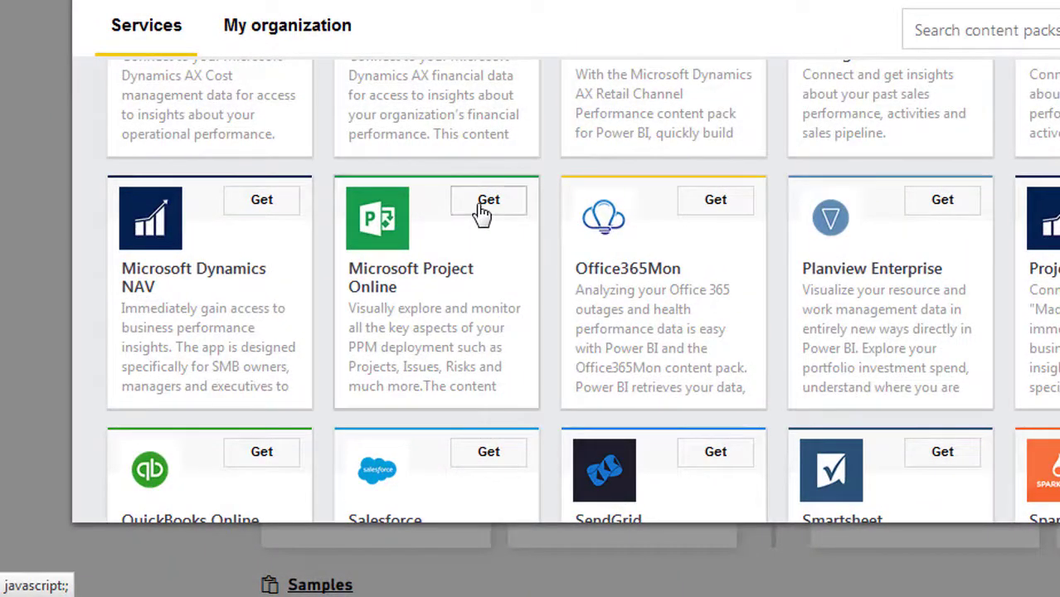
click(486, 203)
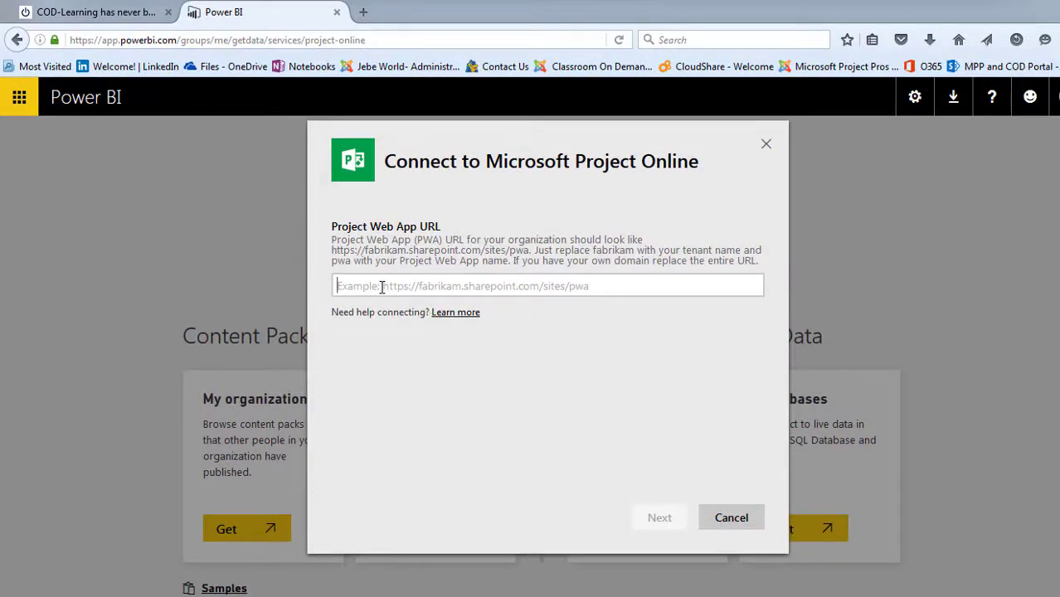
Paste the copied PWA site address as the Project Web App URL and continue
key(ctrl+v)
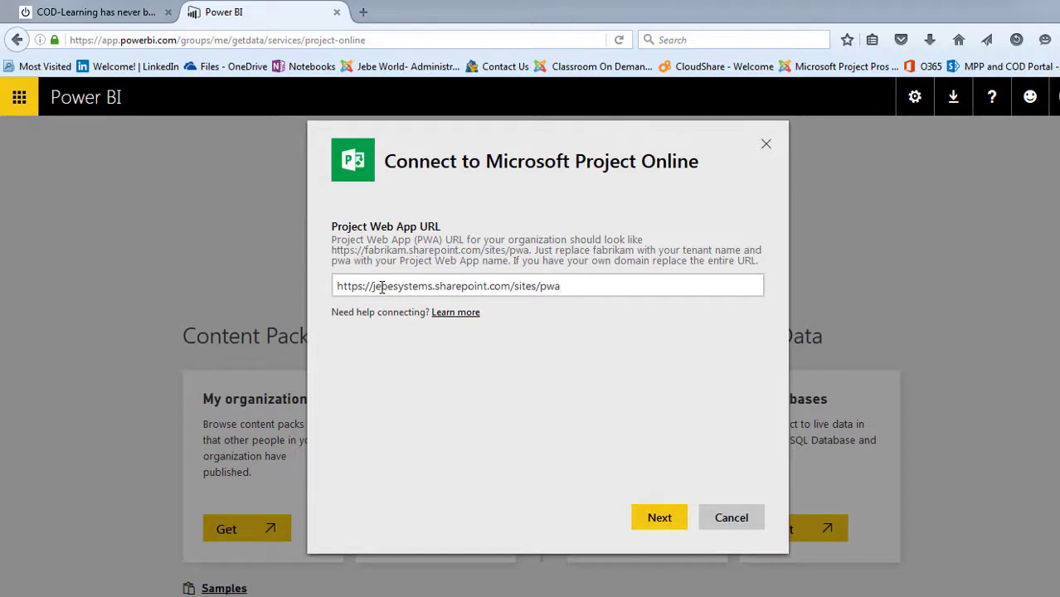
click(660, 519)
click(660, 518)
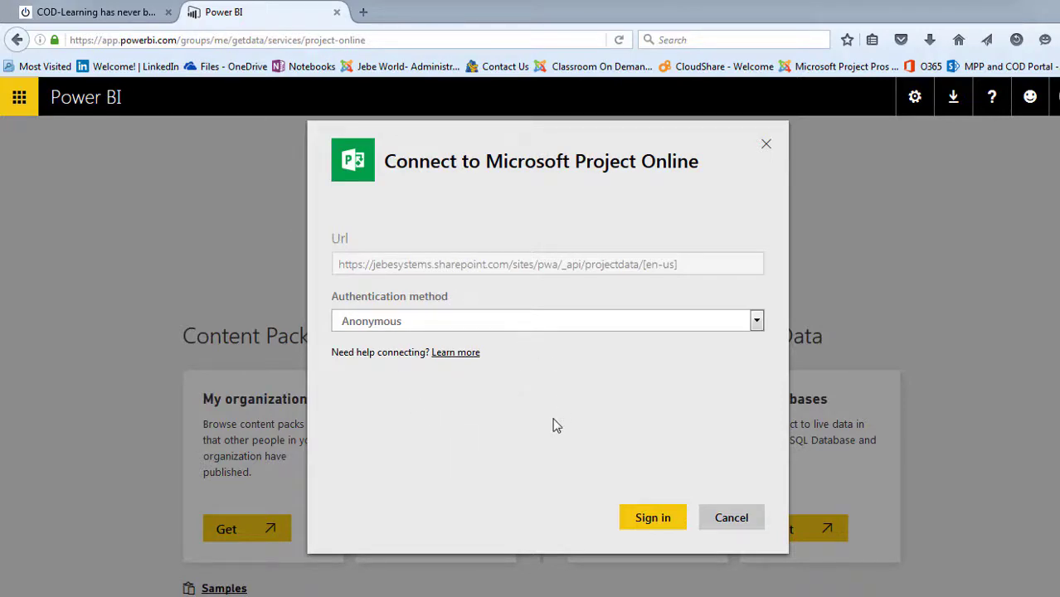
Set the authentication method to oAuth2 and begin signing in to Project Online
click(757, 324)
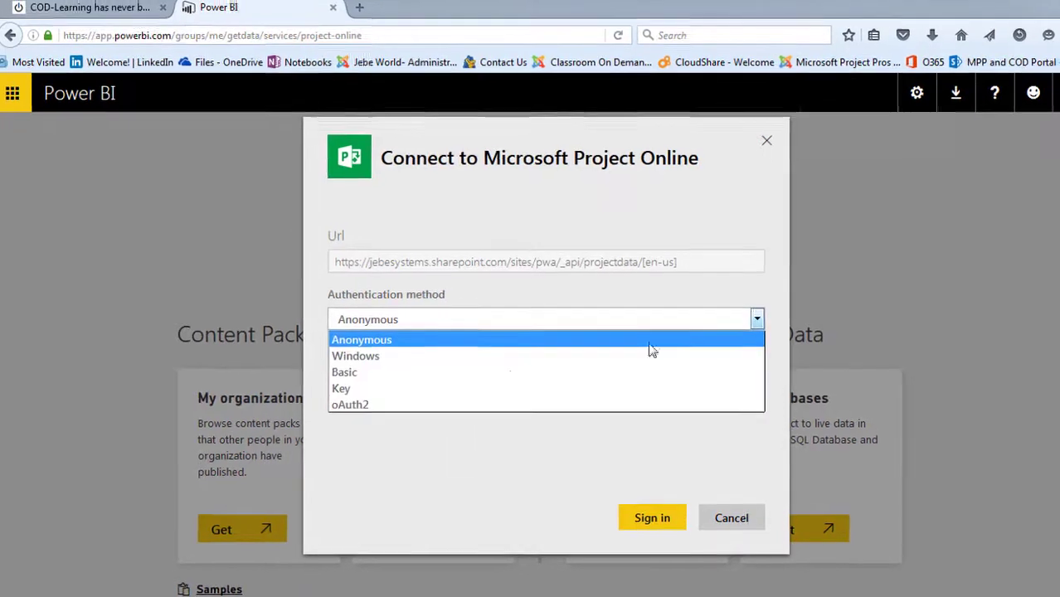
click(398, 408)
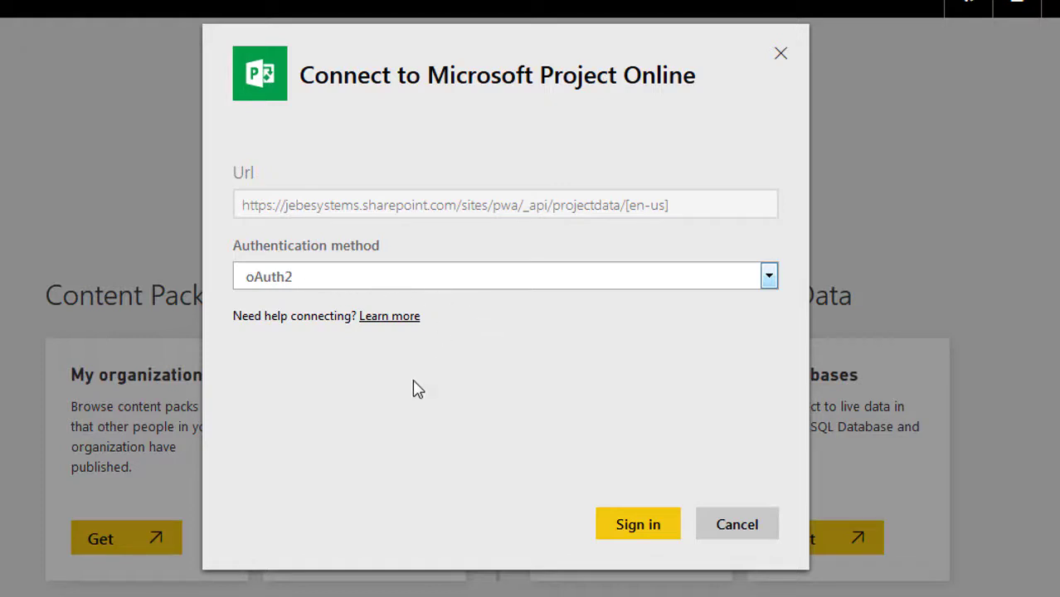
click(639, 531)
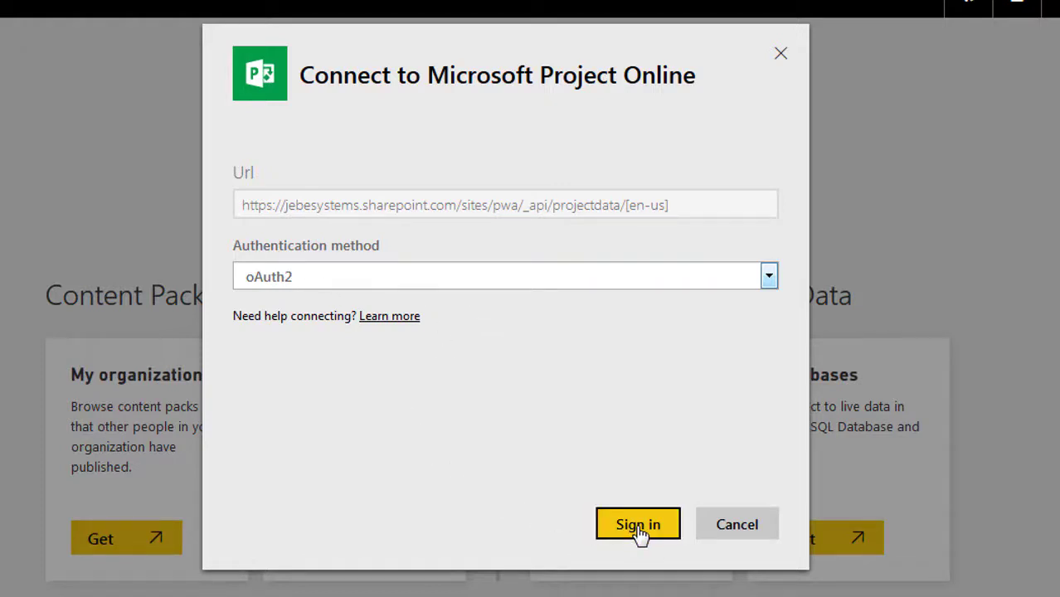
click(639, 531)
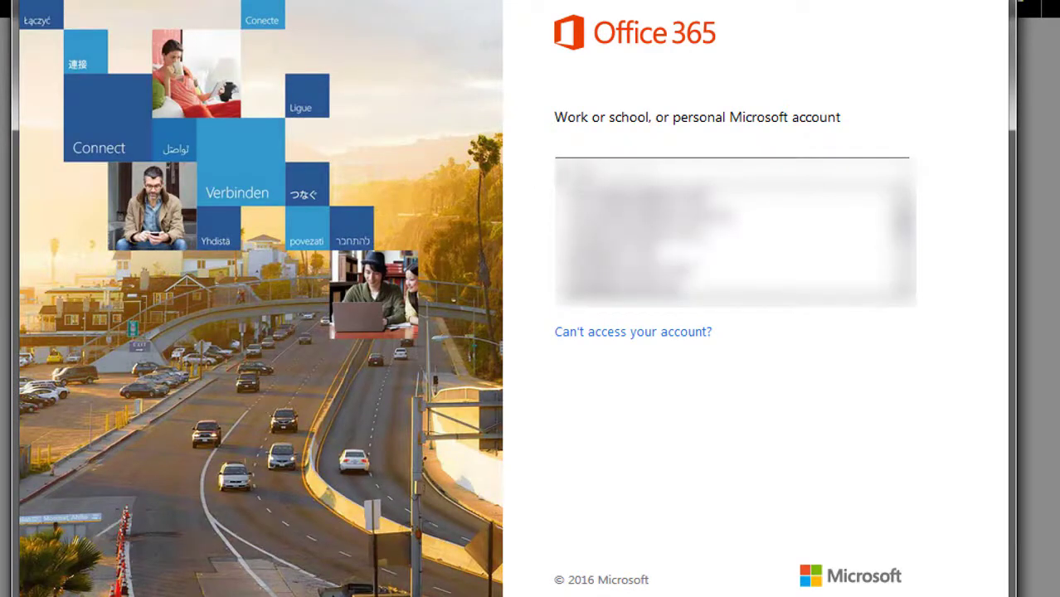
Sign in to Office 365 with the suggested work account
click(730, 213)
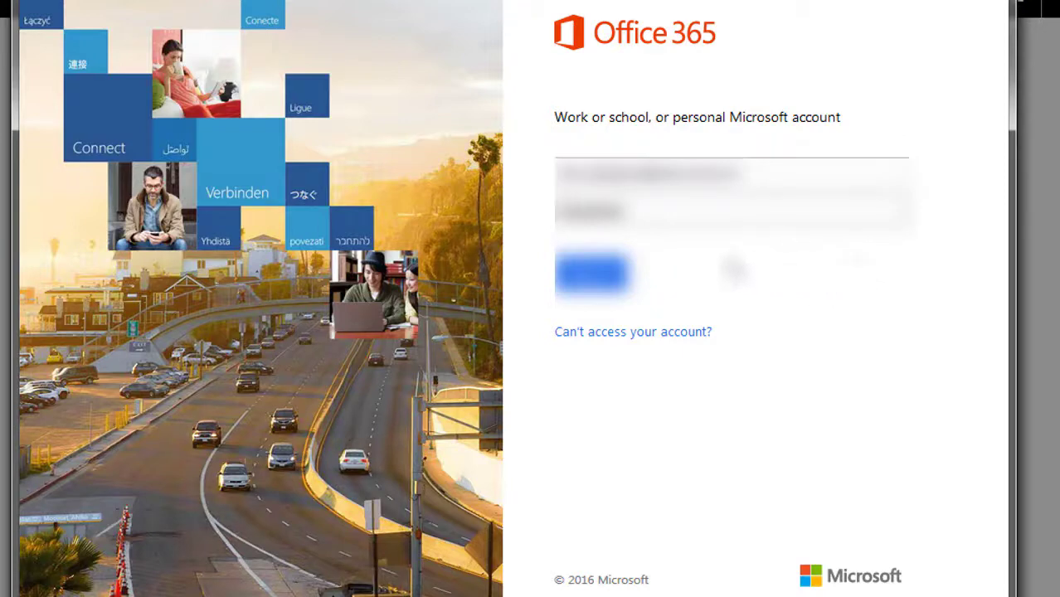
click(591, 274)
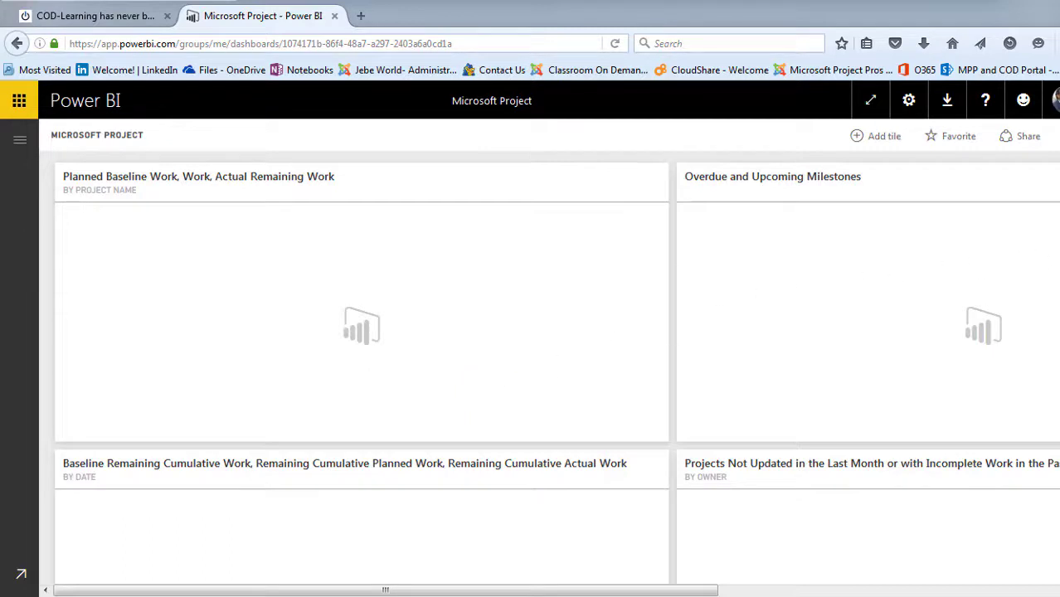
Scroll through the Microsoft Project dashboard tiles and back up while the dataset loads
scroll(1052, 297, down, 3)
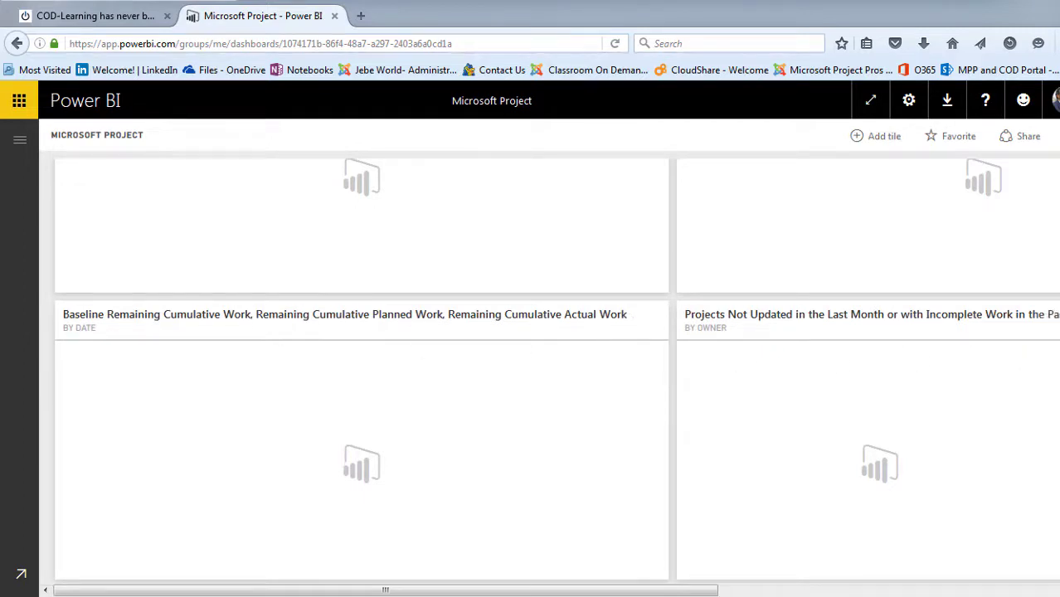
scroll(921, 359, down, 3)
scroll(556, 356, down, 3)
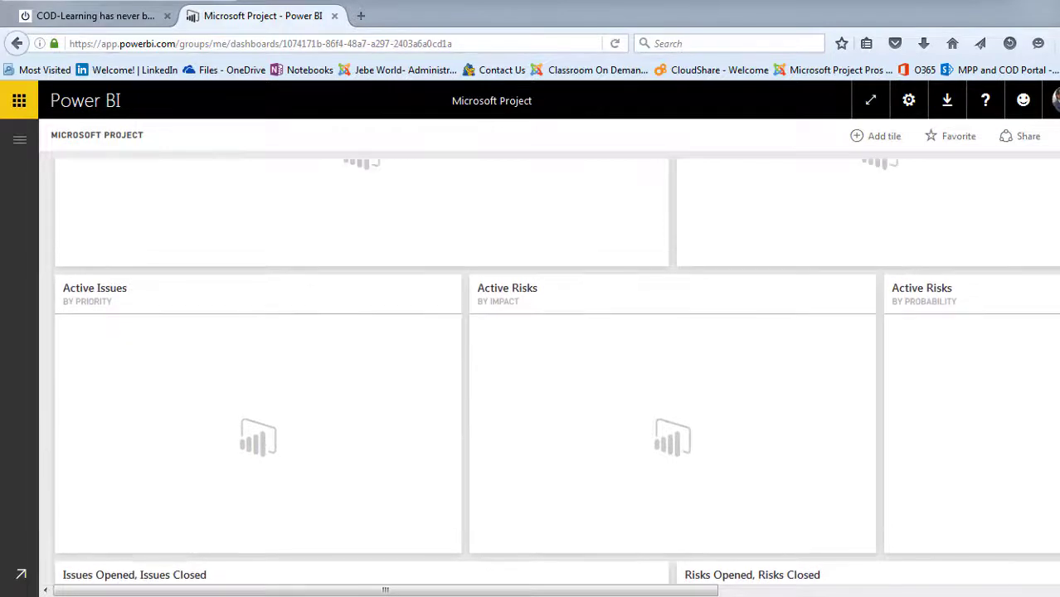
scroll(556, 357, up, 5)
scroll(556, 373, up, 2)
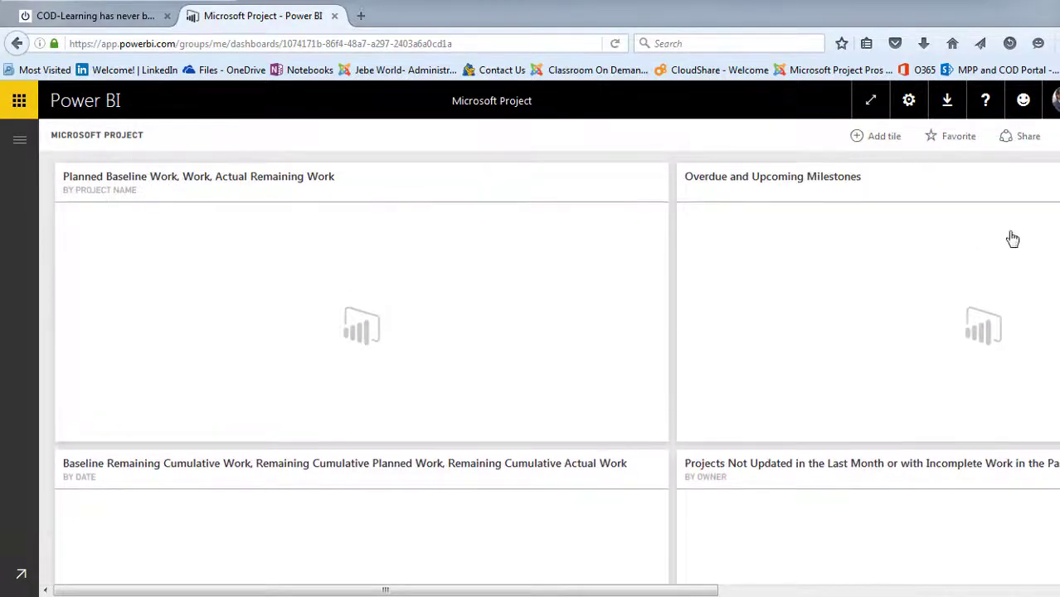
click(553, 320)
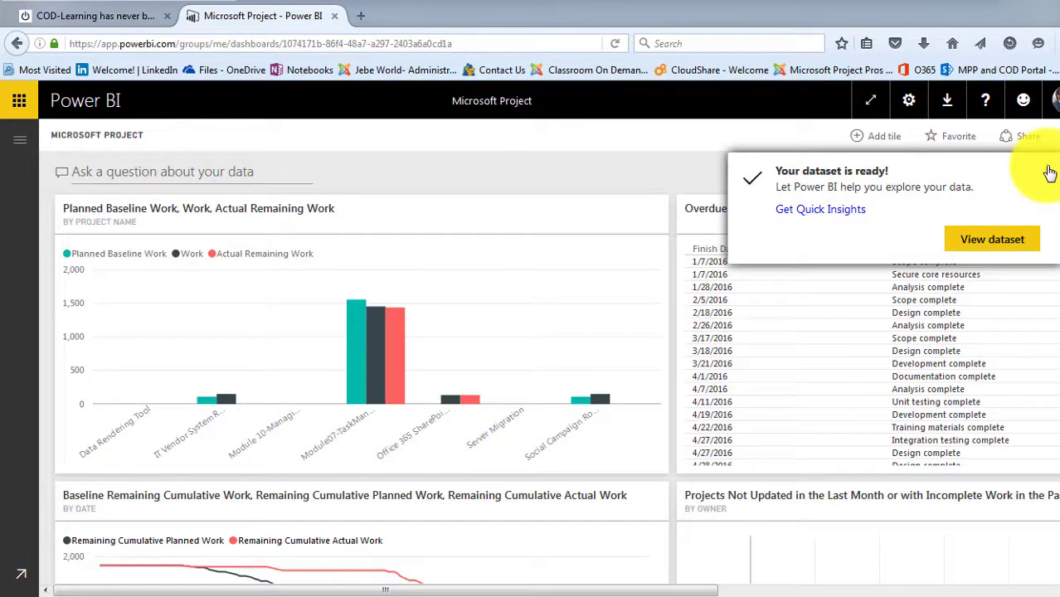
Close the 'Your dataset is ready!' notice and scroll through the populated dashboard tiles
click(1049, 172)
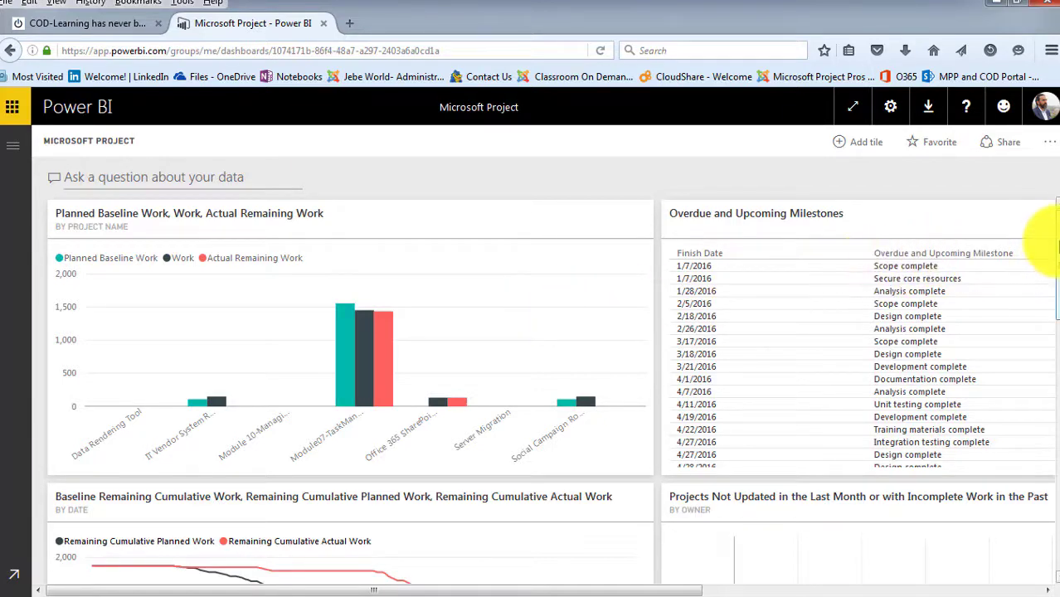
scroll(1052, 244, down, 5)
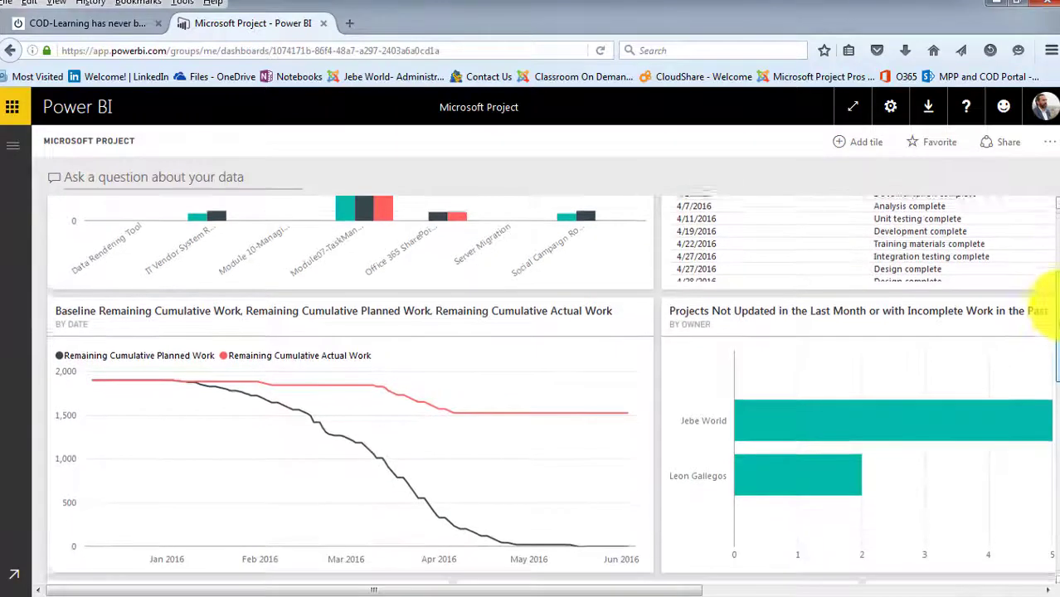
scroll(1049, 314, down, 5)
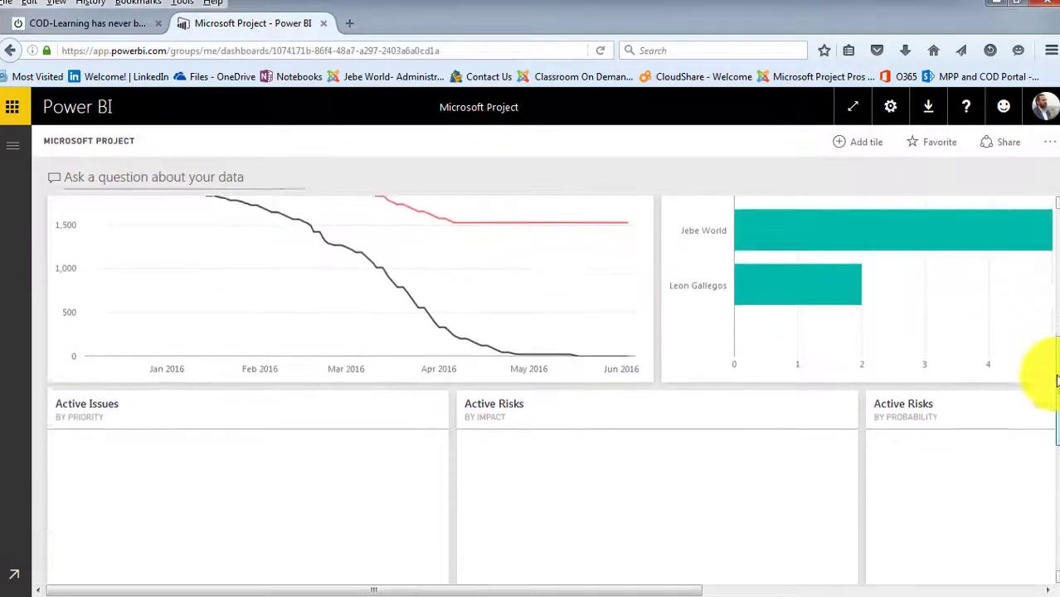
drag(1057, 382, 1041, 225)
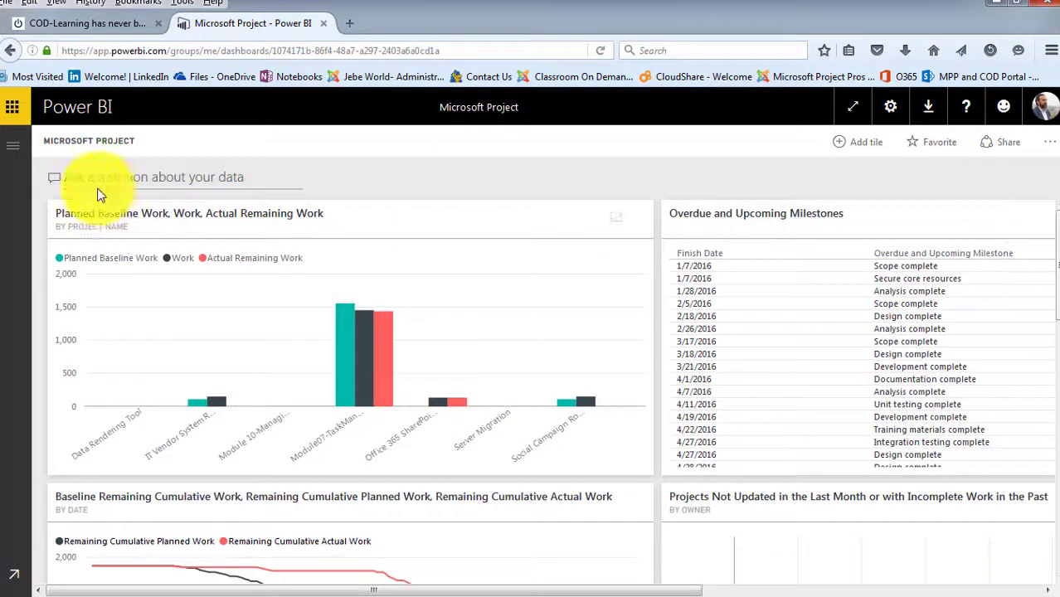
Expand the navigation pane and open Microsoft Project under Datasets
click(14, 151)
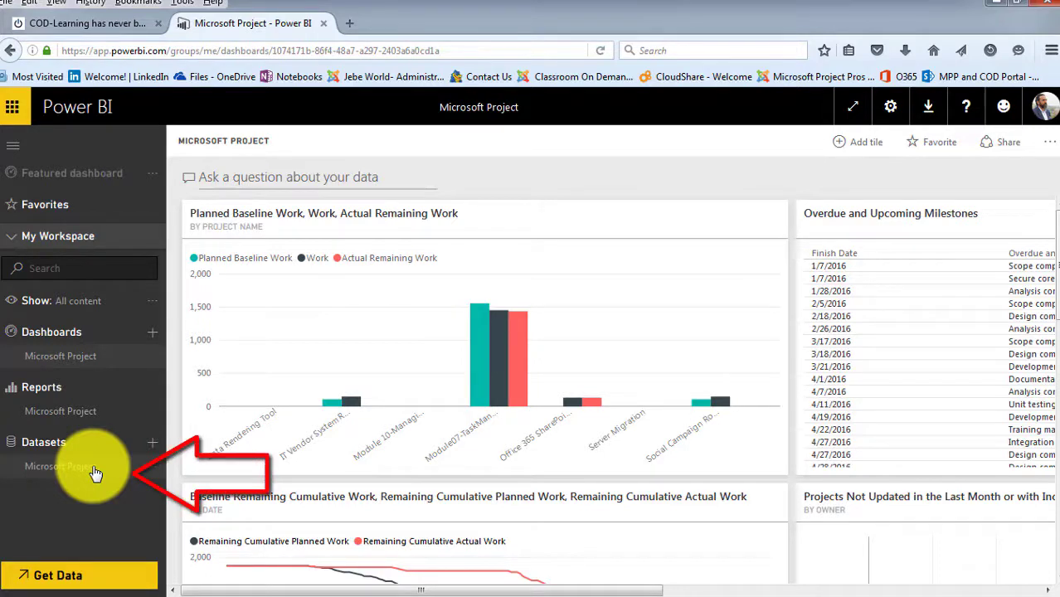
click(77, 413)
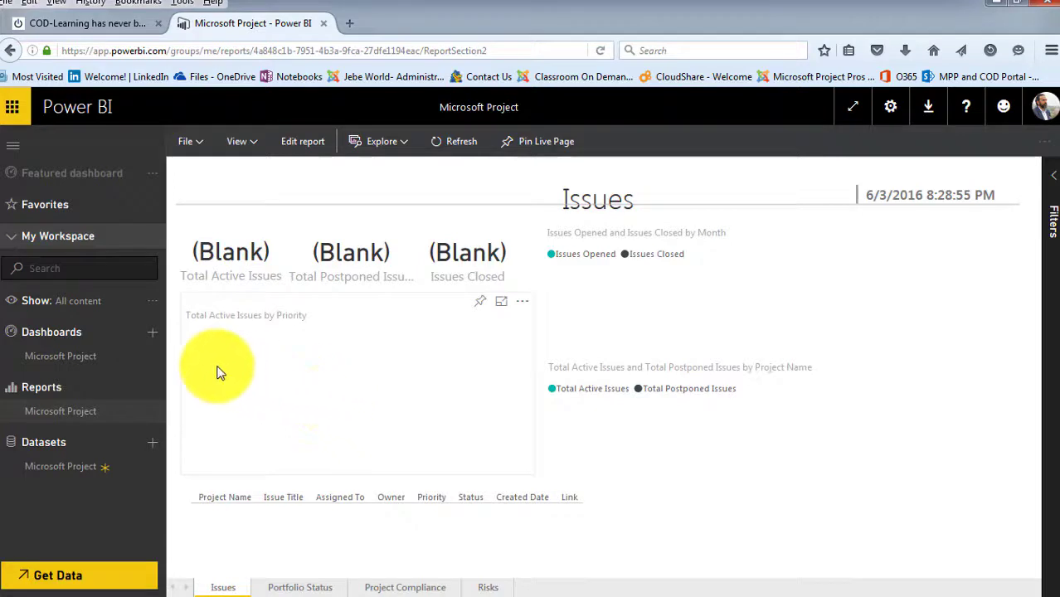
Return to the Microsoft Project dashboard with its work comparison chart and milestones table
click(49, 359)
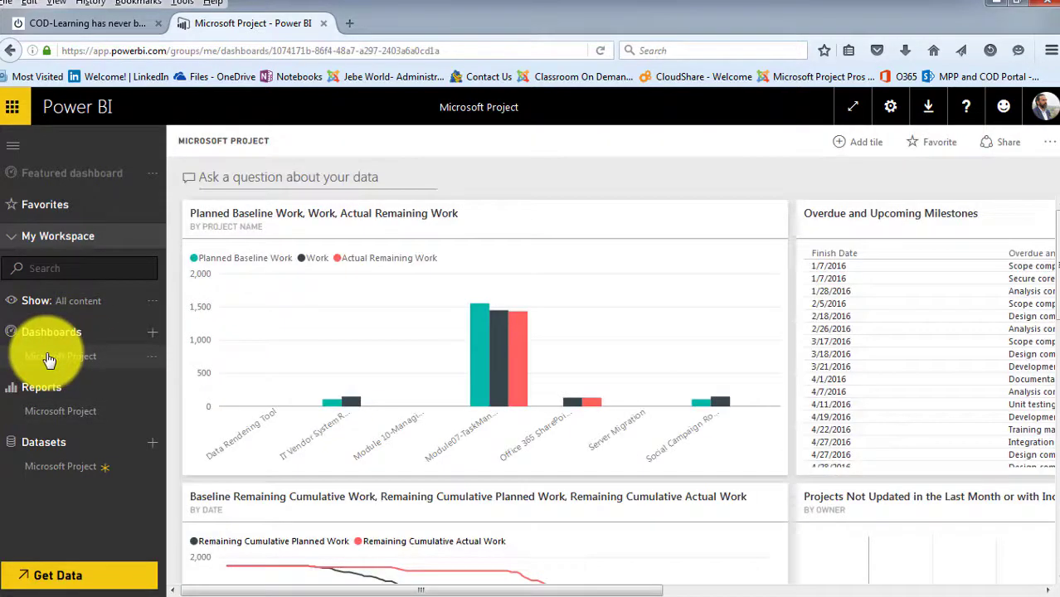
click(71, 576)
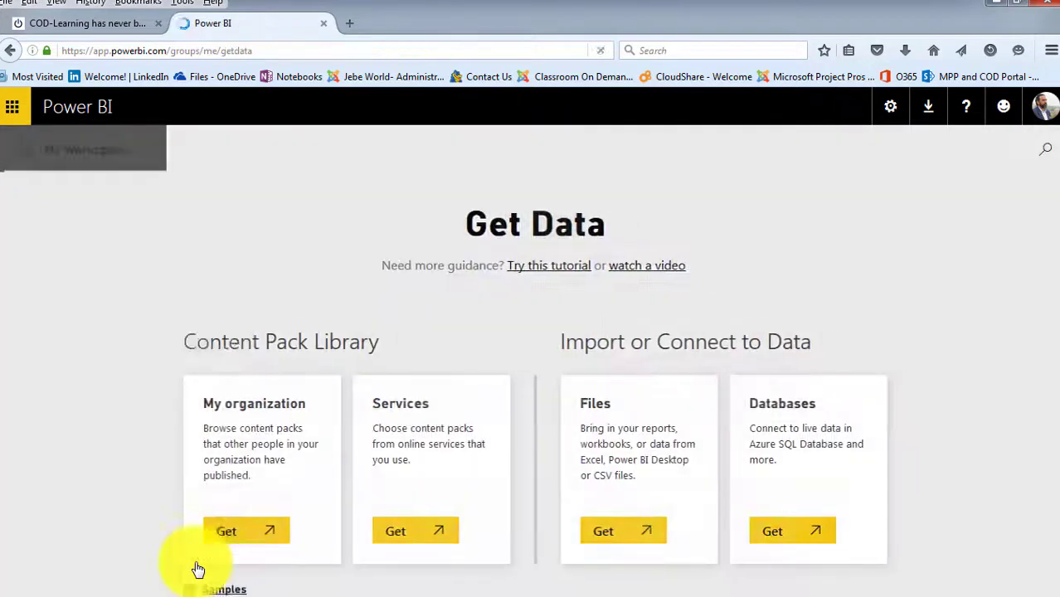